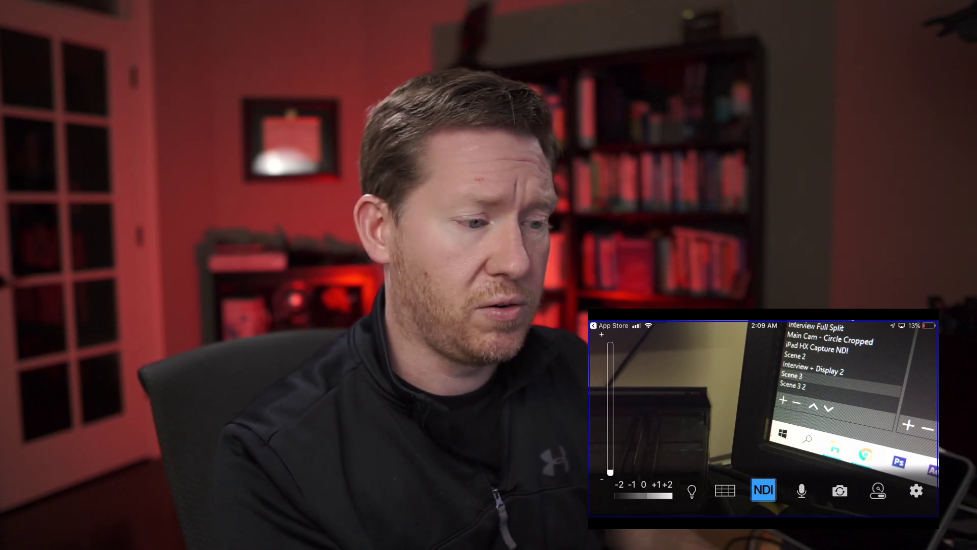
# Step: In NDI HX Camera, toggle the grid overlay on and off, then flip to the front camera
pyautogui.click(725, 490)
pyautogui.click(724, 491)
pyautogui.click(840, 490)
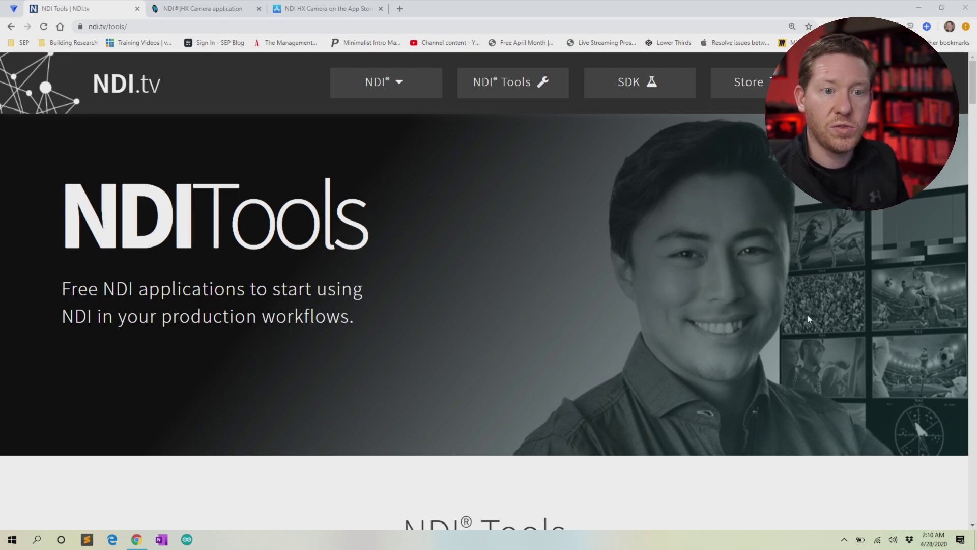
# Step: Scroll down to the NDI Tools for Windows card and highlight the NDI Virtual Input entry
pyautogui.scroll(-18, 776, 287)
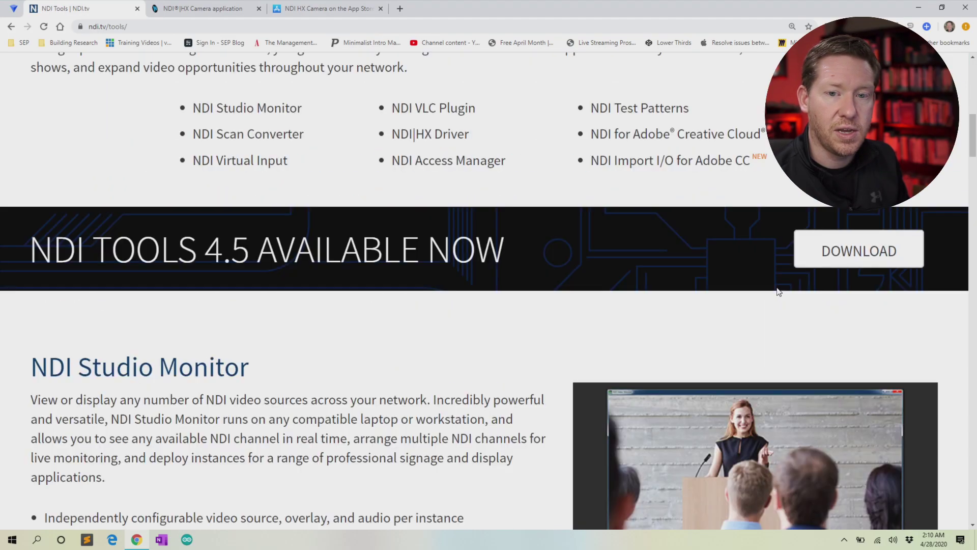
pyautogui.scroll(-20, 755, 313)
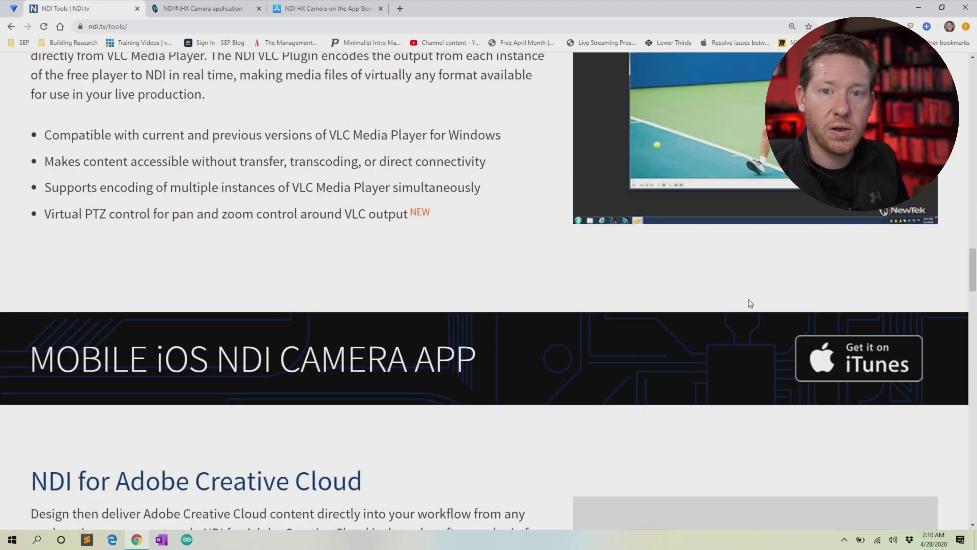
pyautogui.scroll(-20, 741, 309)
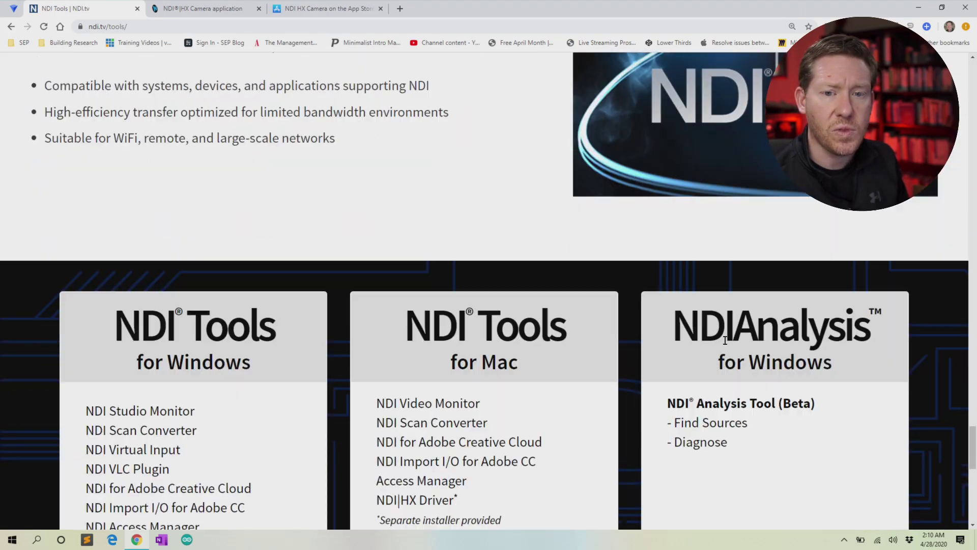
pyautogui.scroll(5, 721, 344)
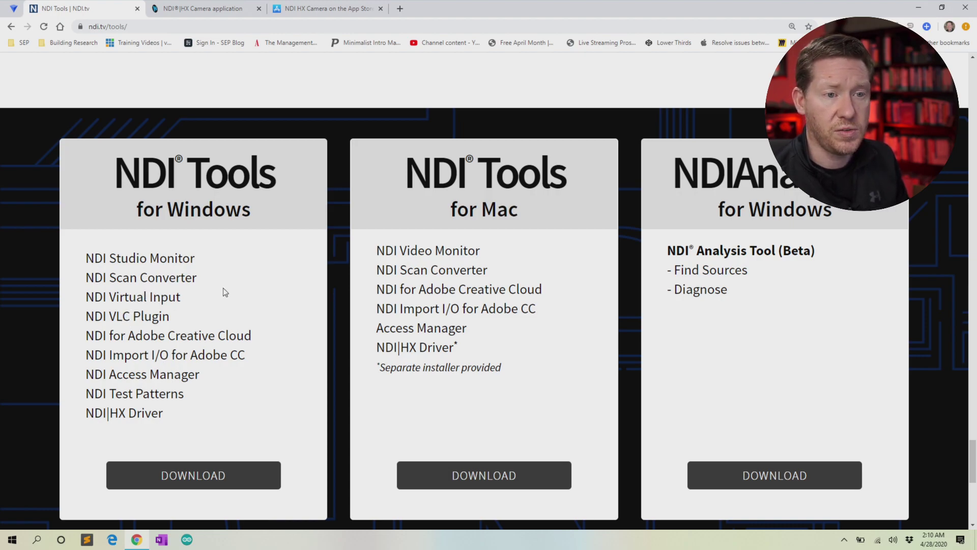
pyautogui.moveTo(208, 296); pyautogui.dragTo(77, 299)
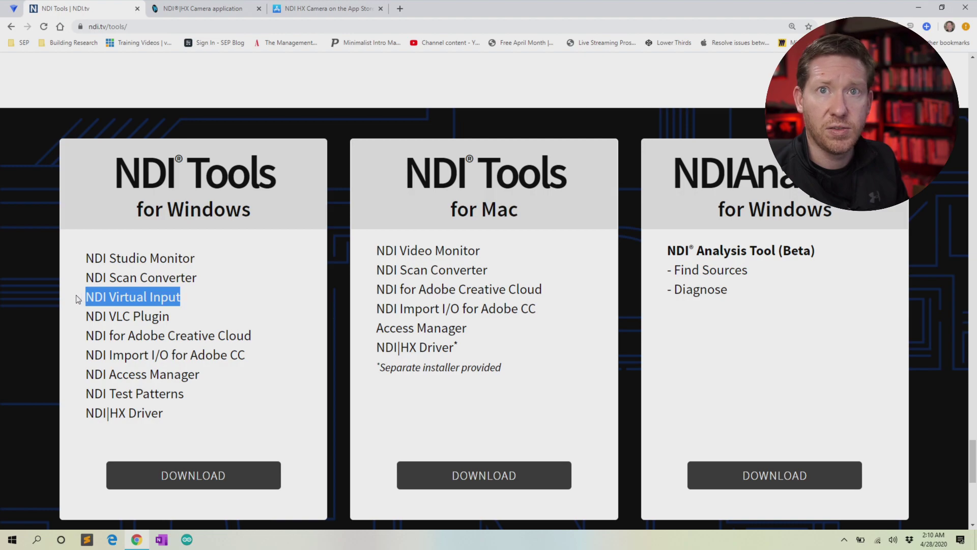
pyautogui.click(110, 328)
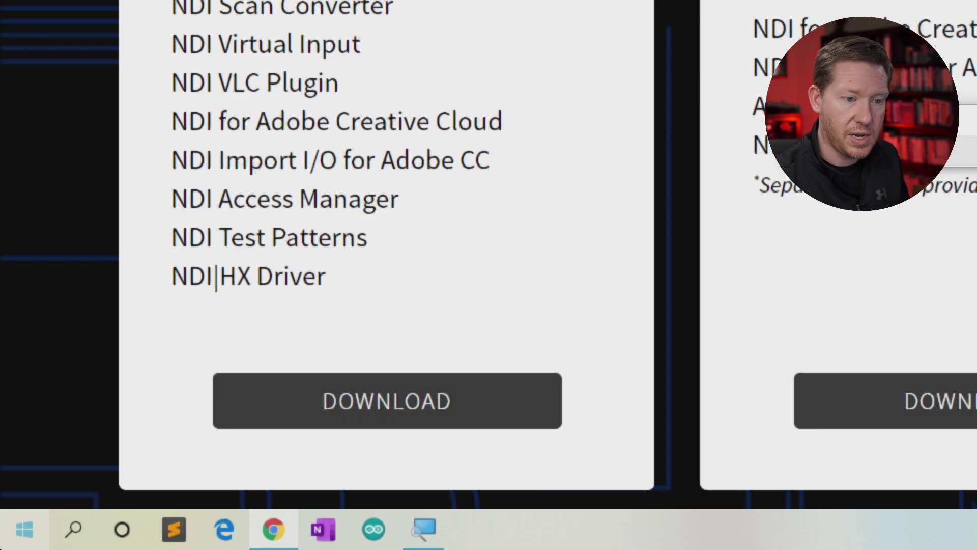
# Step: Search the Start menu for 'ndi vir' and launch the NDI Virtual Input app
pyautogui.click(24, 529)
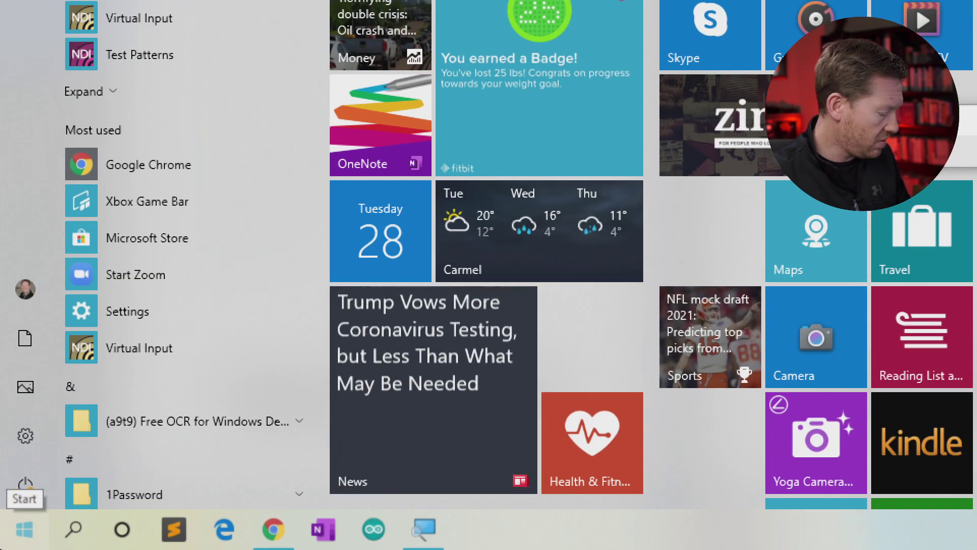
pyautogui.press('Escape')
pyautogui.press('super')
pyautogui.write('ndi vir')
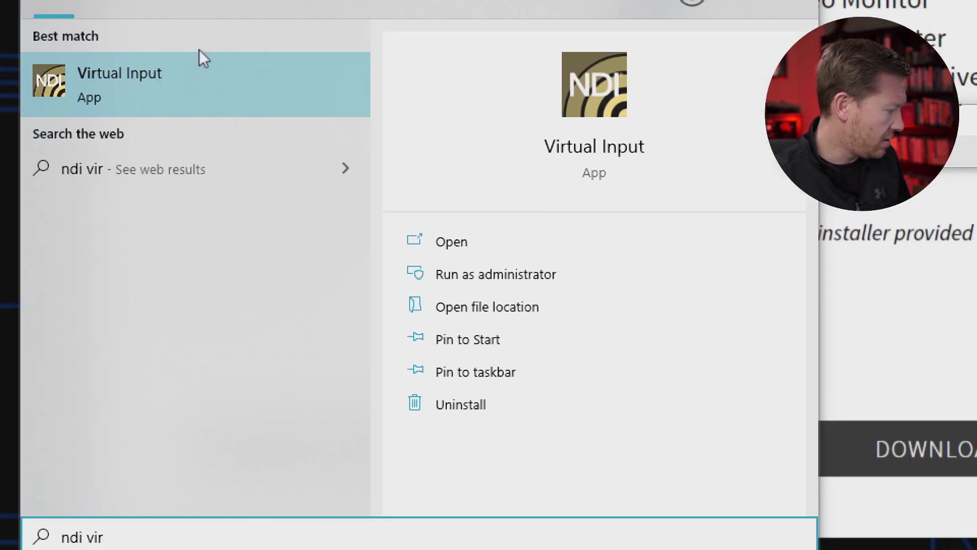
pyautogui.click(227, 28)
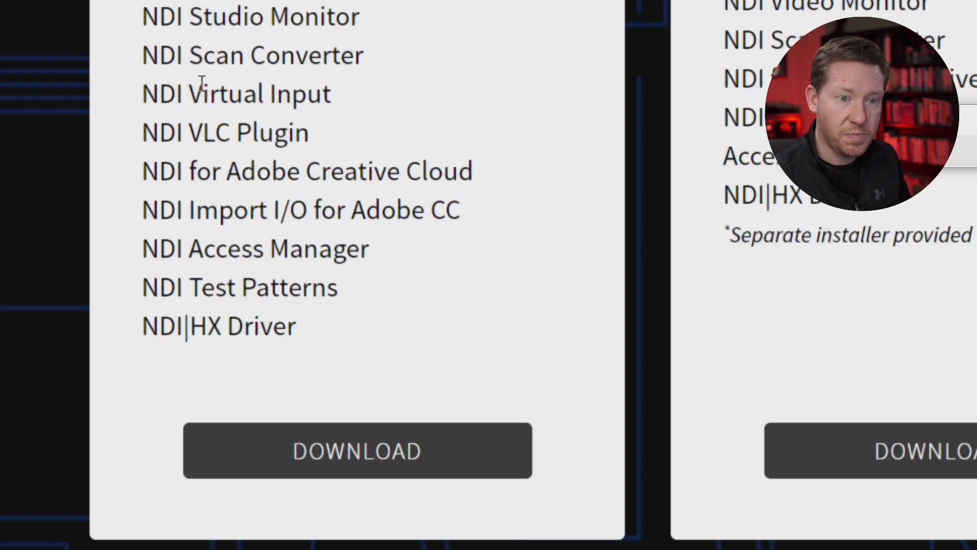
pyautogui.press('super+Escape')
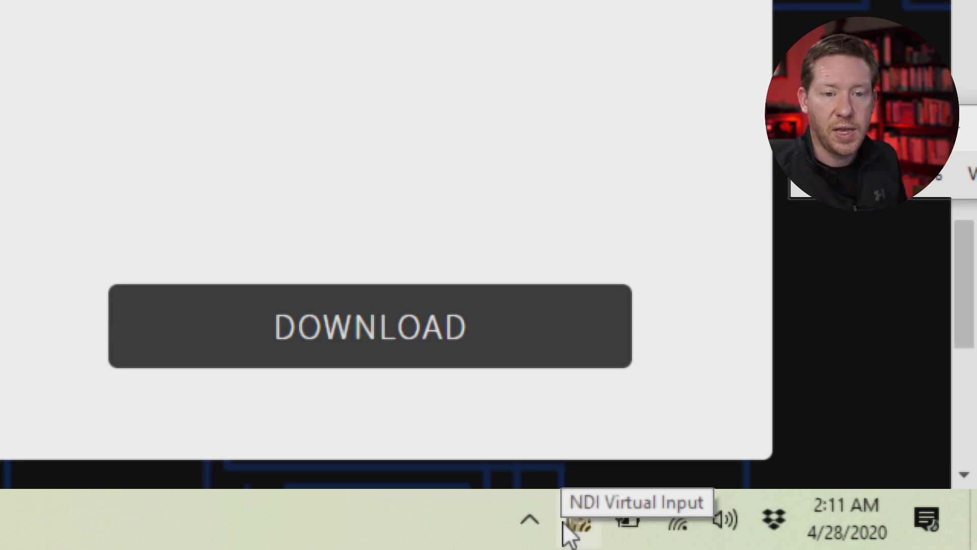
# Step: From the NDI Virtual Input tray icon, set the source to IPHONE > NDI HX Camera
pyautogui.click(529, 525)
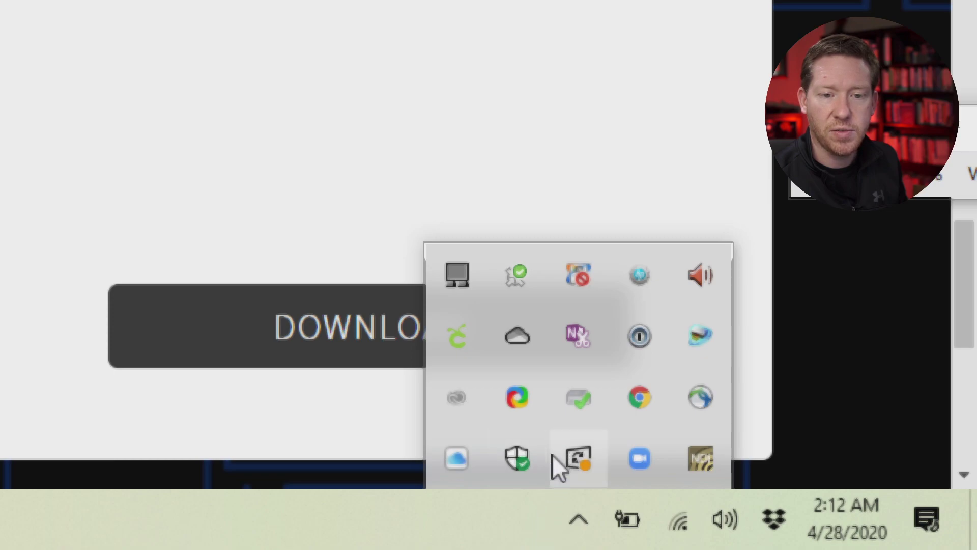
pyautogui.rightClick(700, 468)
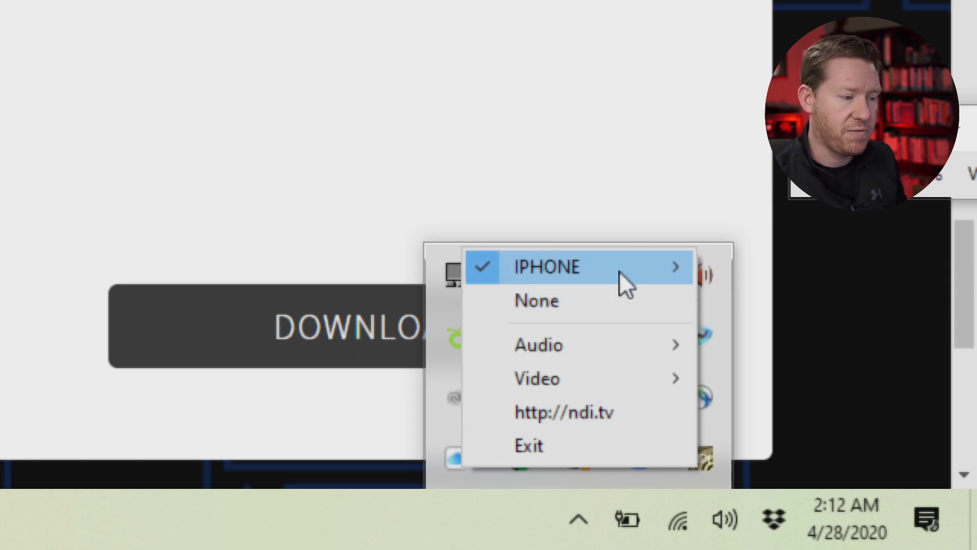
pyautogui.moveTo(619, 271)
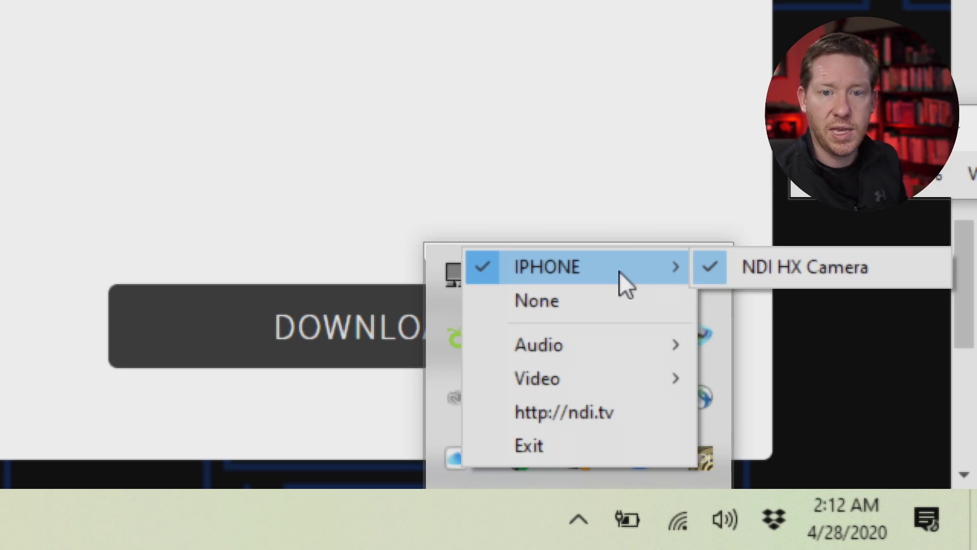
pyautogui.click(764, 270)
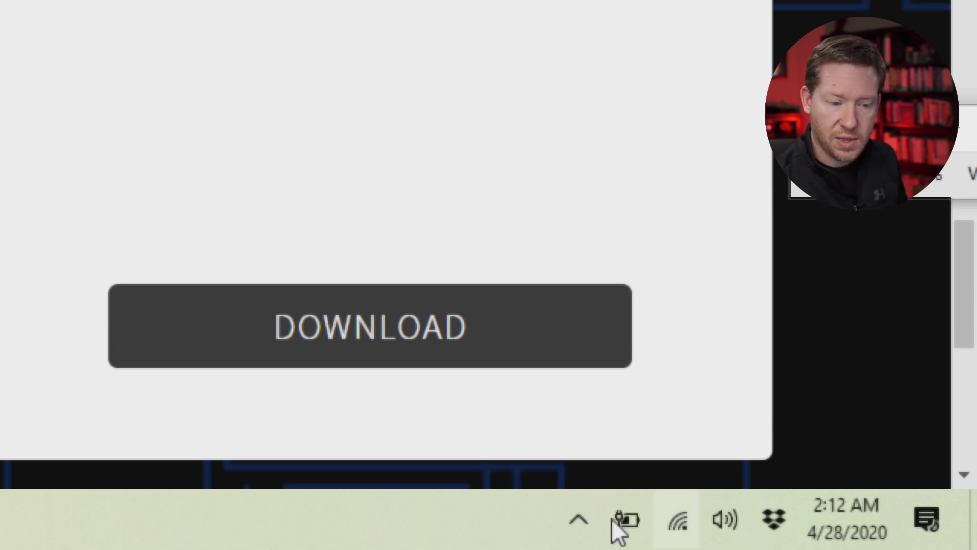
pyautogui.press('super+minus')
pyautogui.press('super+Escape')
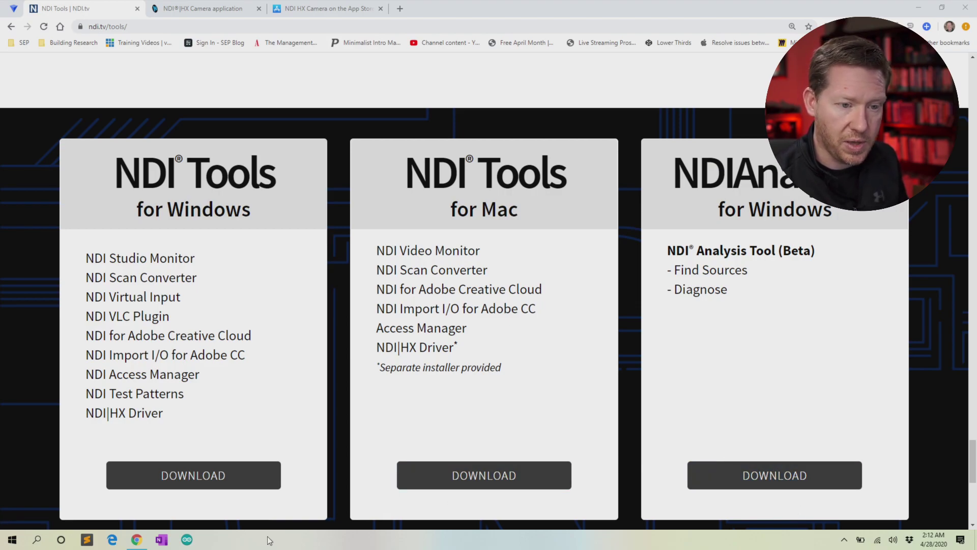
# Step: Launch Zoom and choose NewTek NDI Video as the camera in Settings > Video
pyautogui.press('super')
pyautogui.write('z')
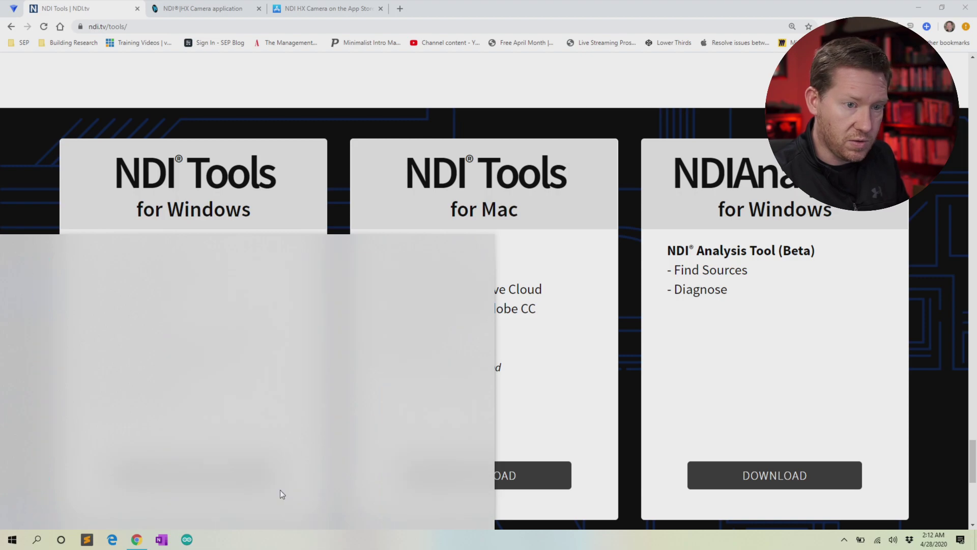
pyautogui.press('Return')
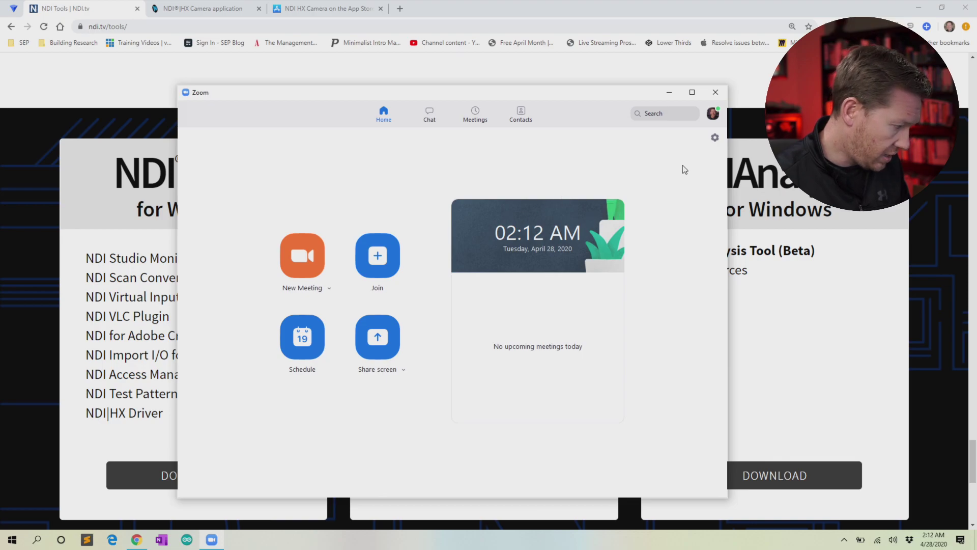
pyautogui.click(715, 140)
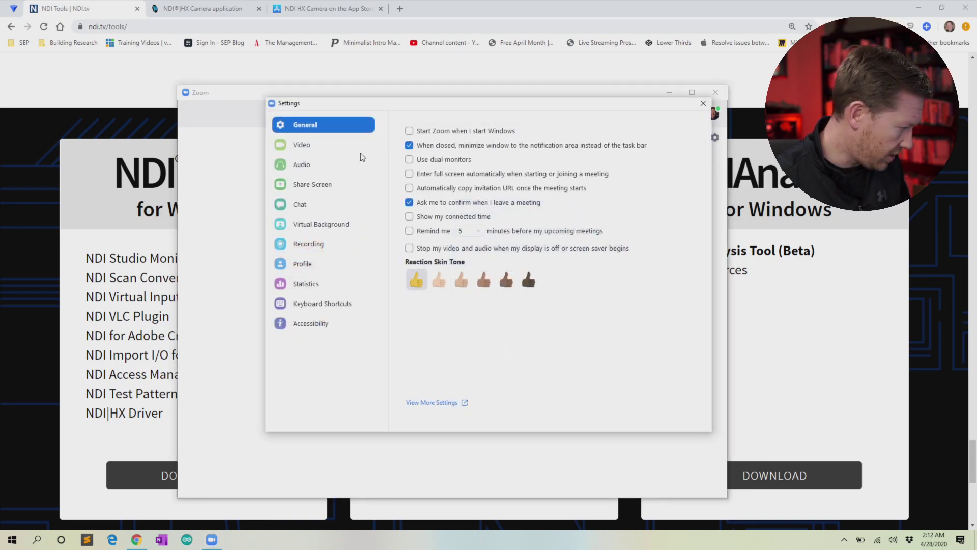
pyautogui.click(306, 146)
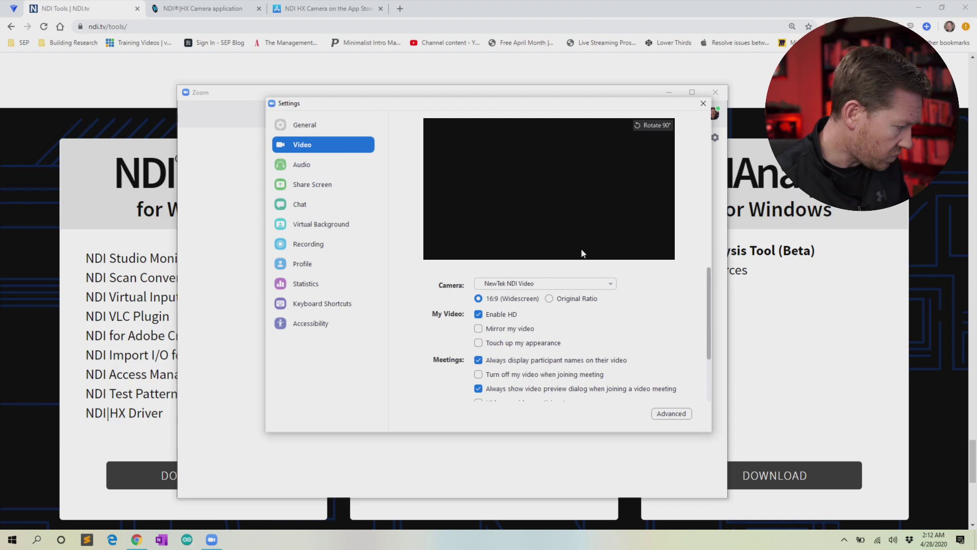
pyautogui.click(606, 286)
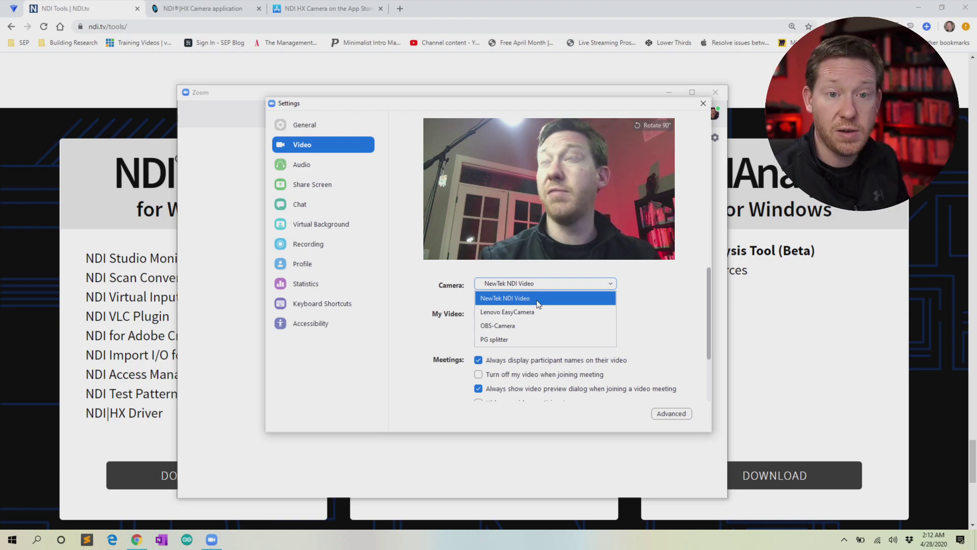
pyautogui.click(539, 301)
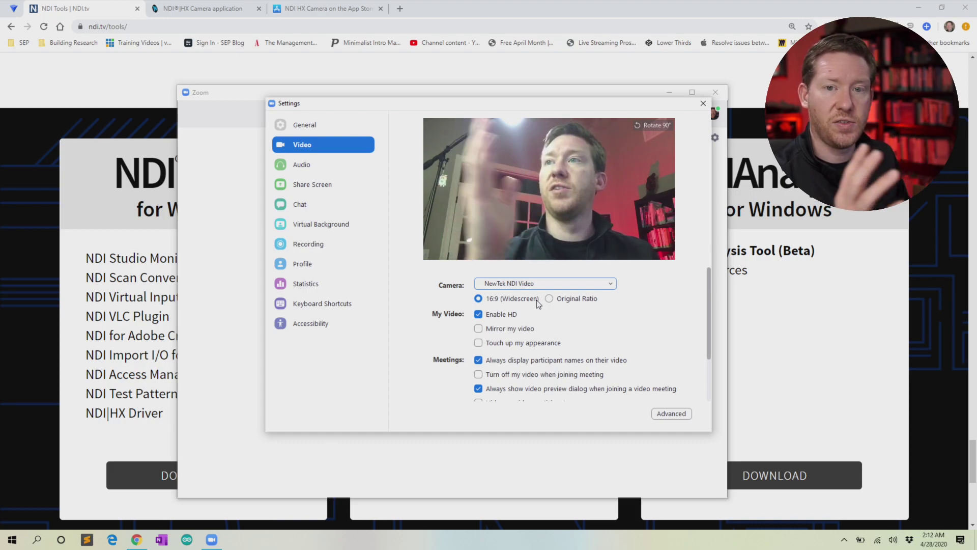
# Step: Switch the camera to Lenovo EasyCamera, then back to NewTek NDI Video
pyautogui.click(612, 284)
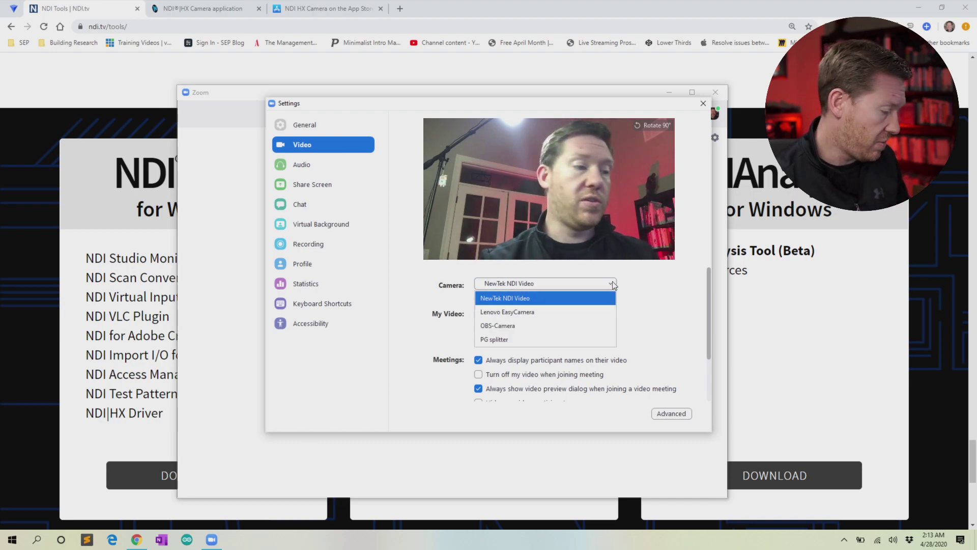
pyautogui.click(585, 311)
pyautogui.click(605, 286)
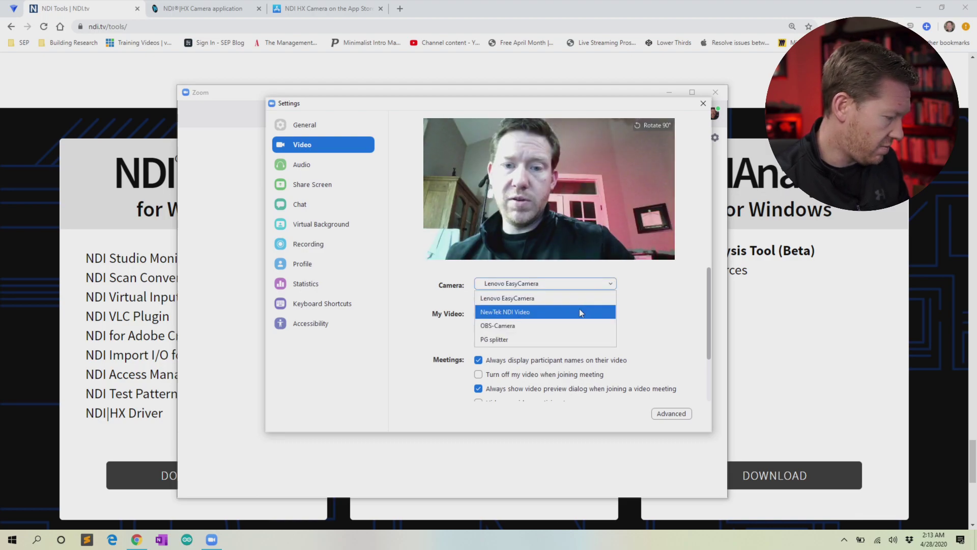
pyautogui.click(606, 310)
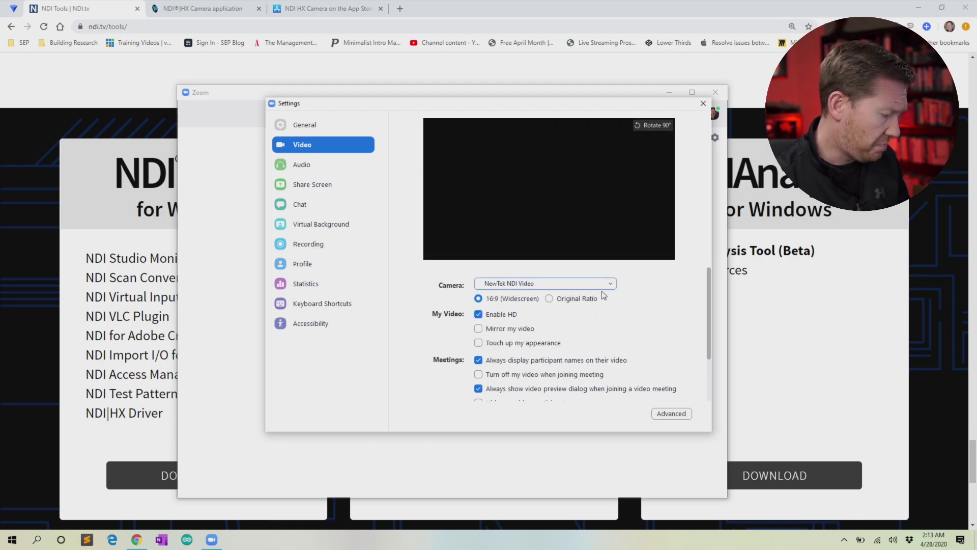
# Step: Check that the NDI Virtual Input tray menu shows the IPHONE source selected
pyautogui.click(844, 539)
pyautogui.click(888, 524)
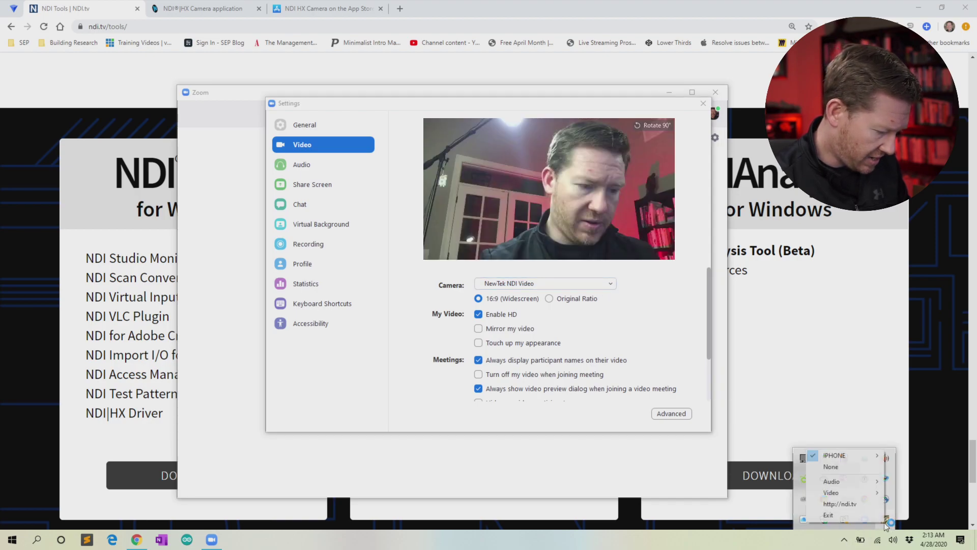
pyautogui.moveTo(854, 459)
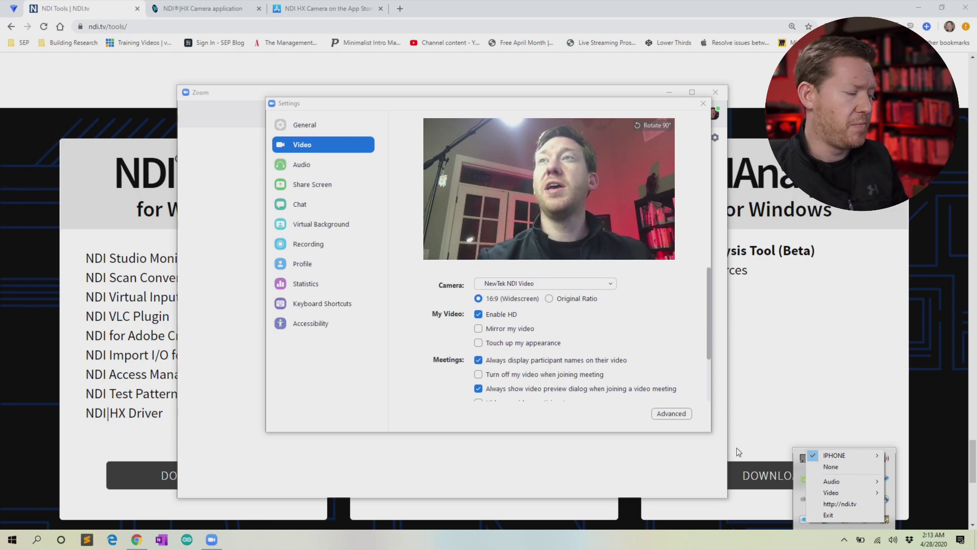
pyautogui.click(695, 212)
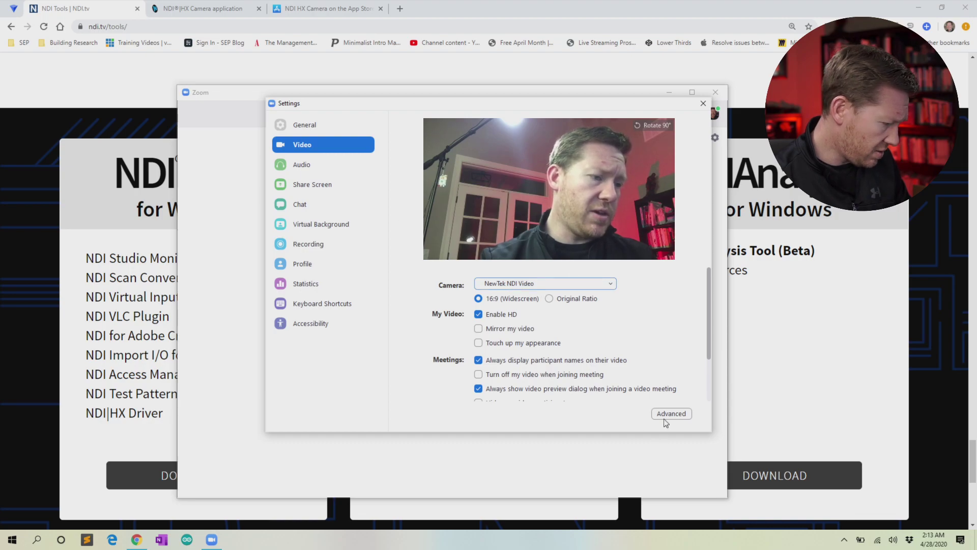
# Step: Close Settings and start a new meeting joined with computer audio
pyautogui.click(703, 104)
pyautogui.click(301, 270)
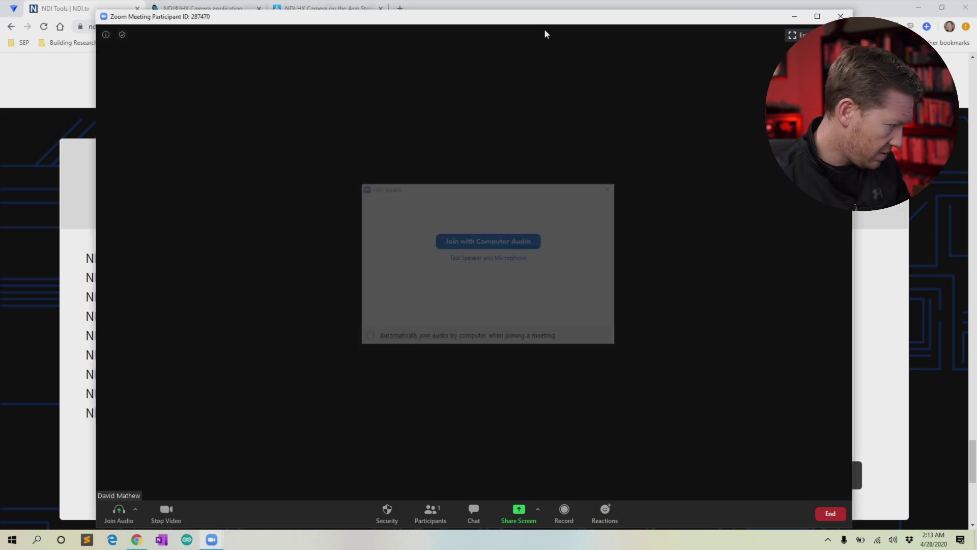
pyautogui.click(507, 240)
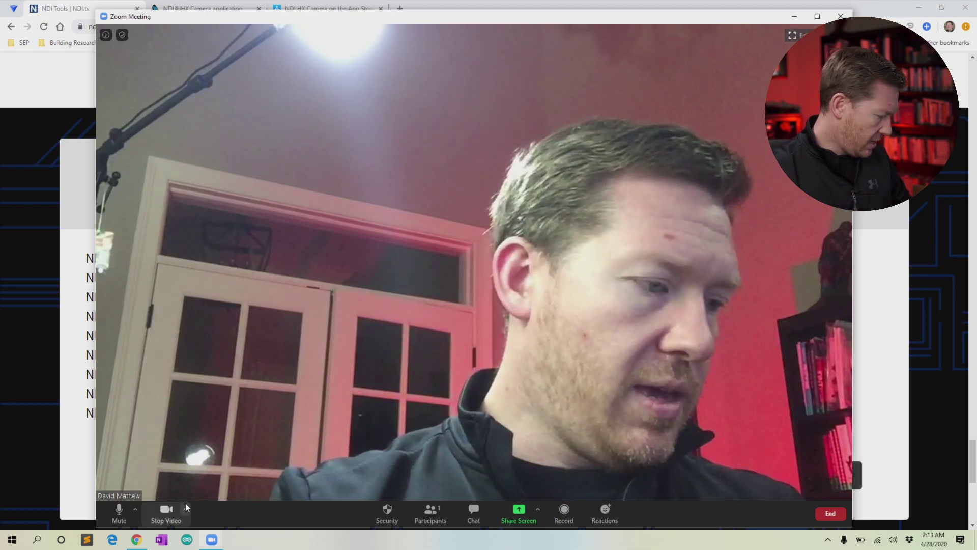
# Step: Switch the meeting camera to Lenovo EasyCamera, then back to NewTek NDI Video
pyautogui.click(186, 508)
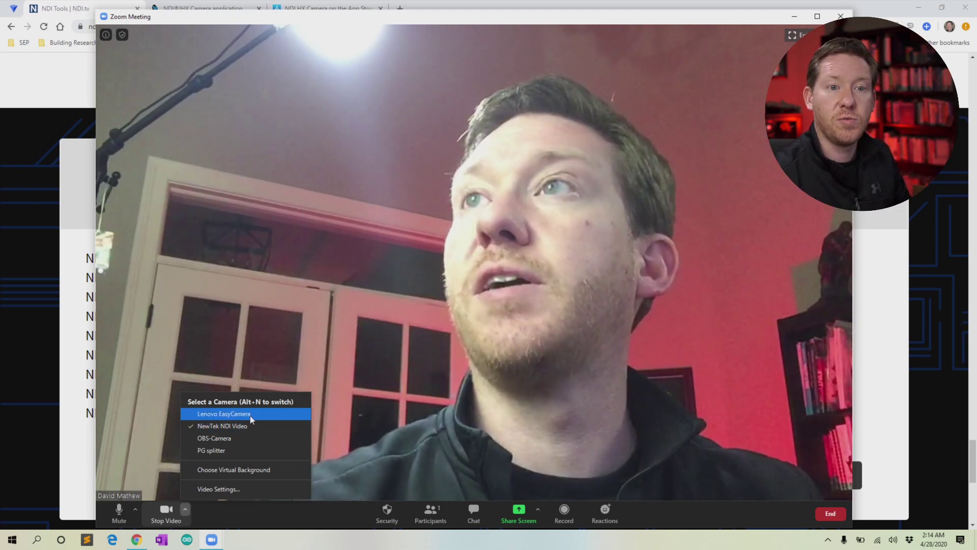
pyautogui.click(249, 414)
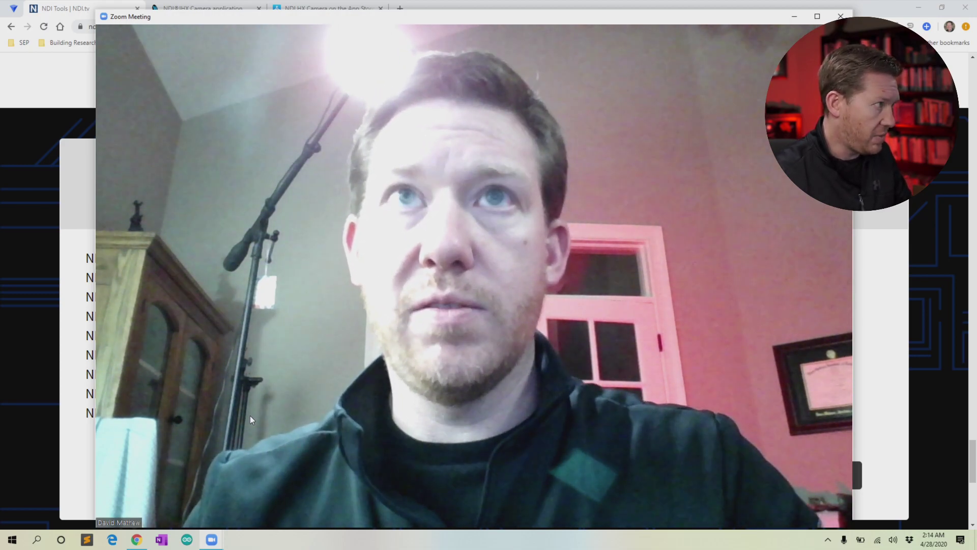
pyautogui.moveTo(239, 494)
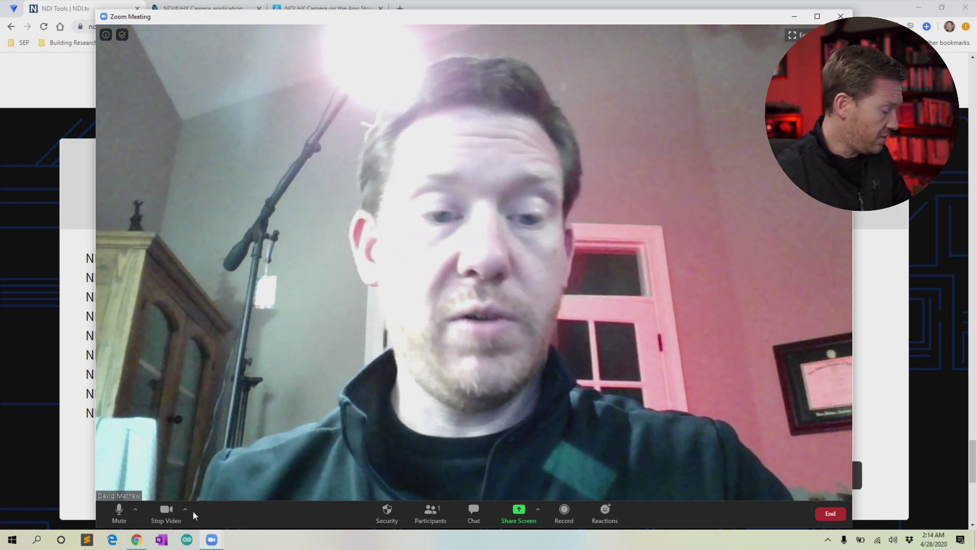
pyautogui.click(186, 508)
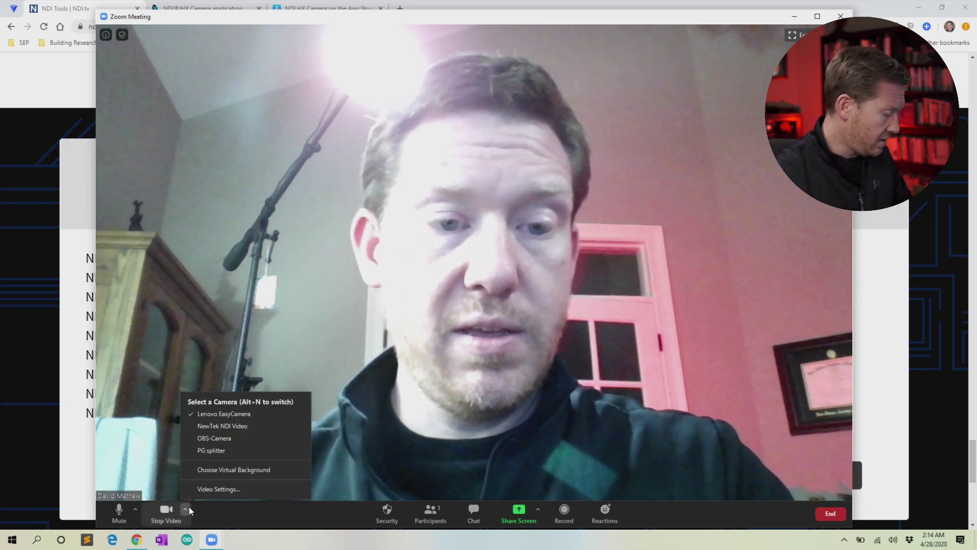
pyautogui.click(218, 428)
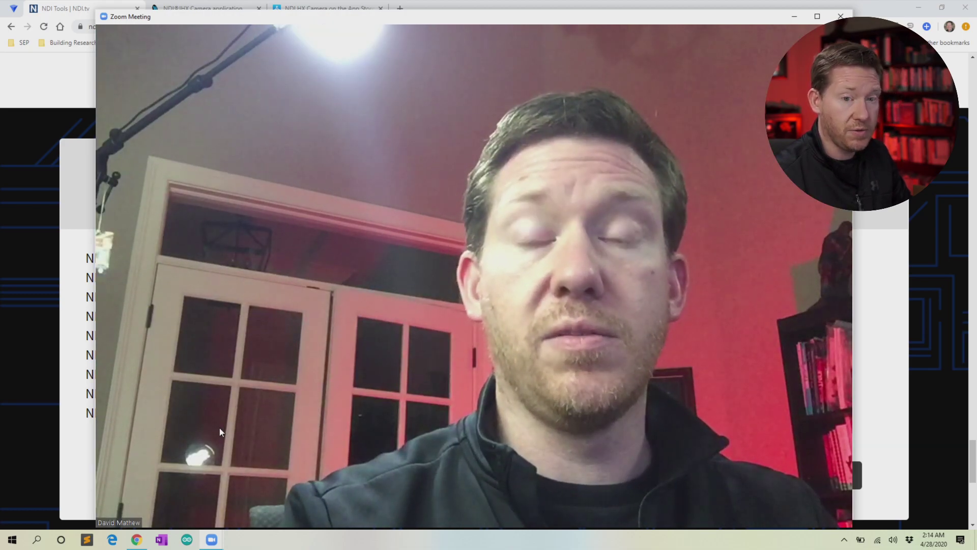
pyautogui.moveTo(218, 438)
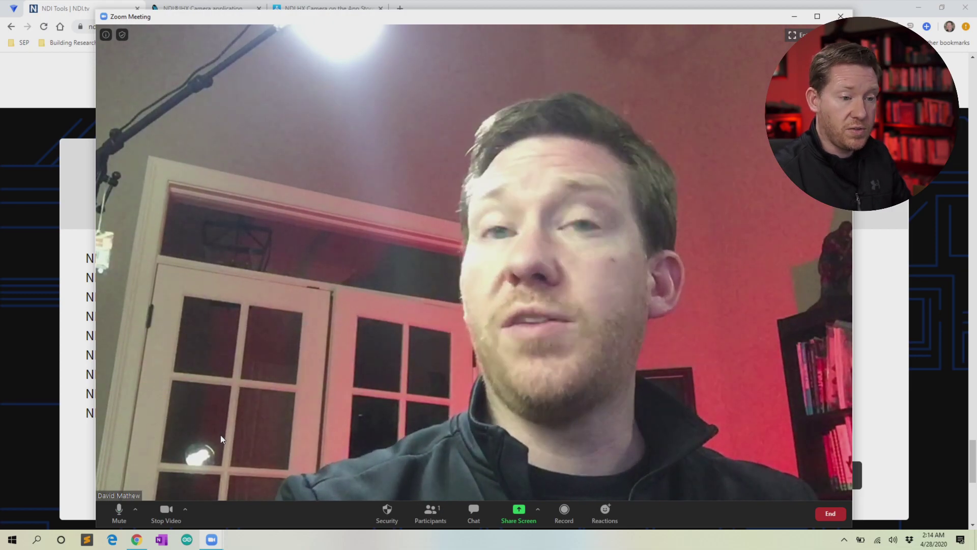